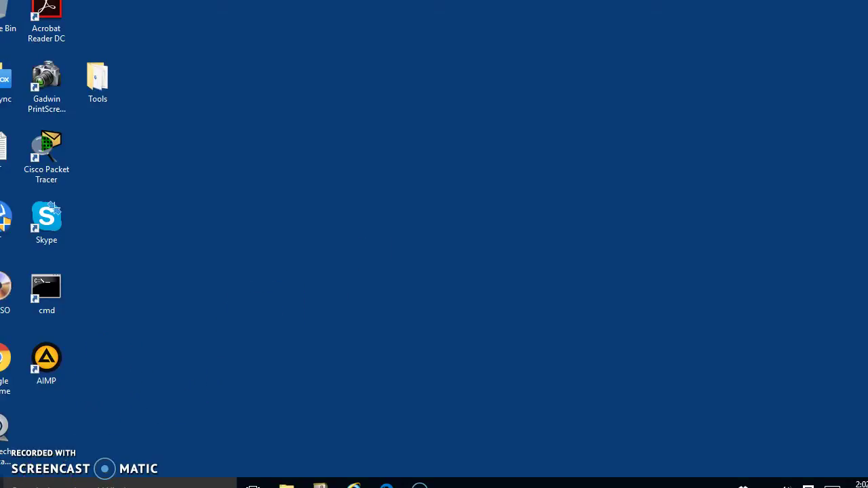
Open the Ethernet page of the Network & Internet settings and bring up the network adapter options
key(super)
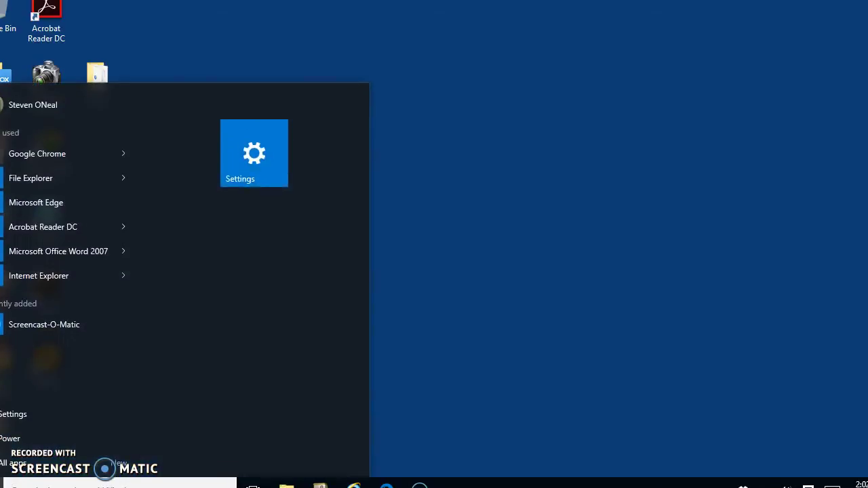
click(260, 164)
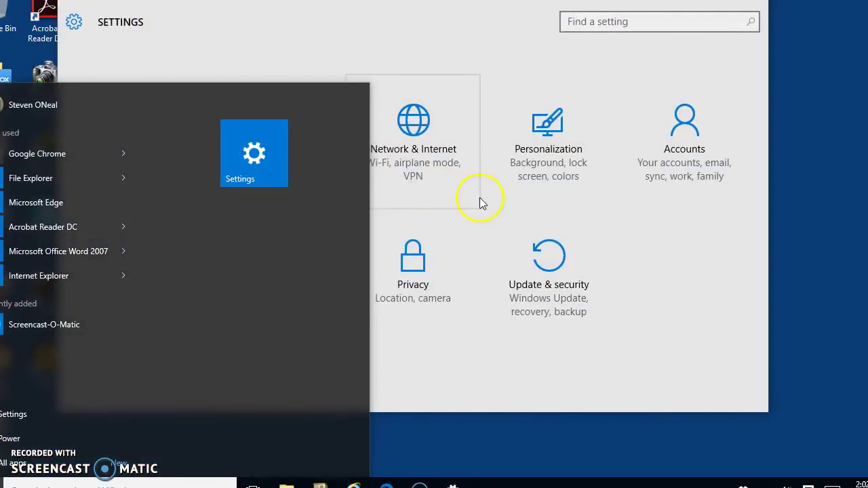
click(641, 277)
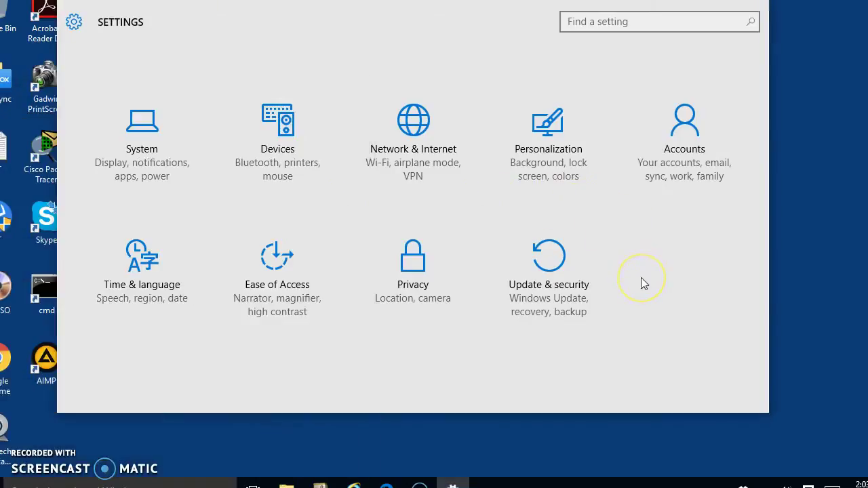
click(412, 167)
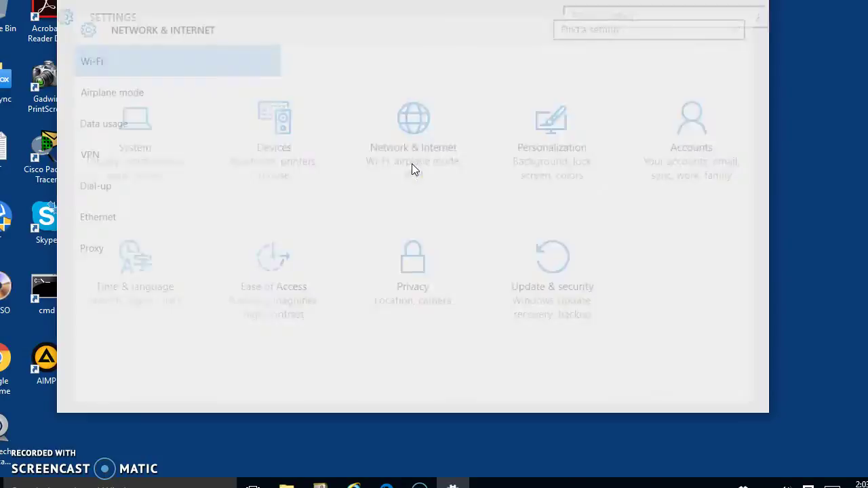
click(412, 169)
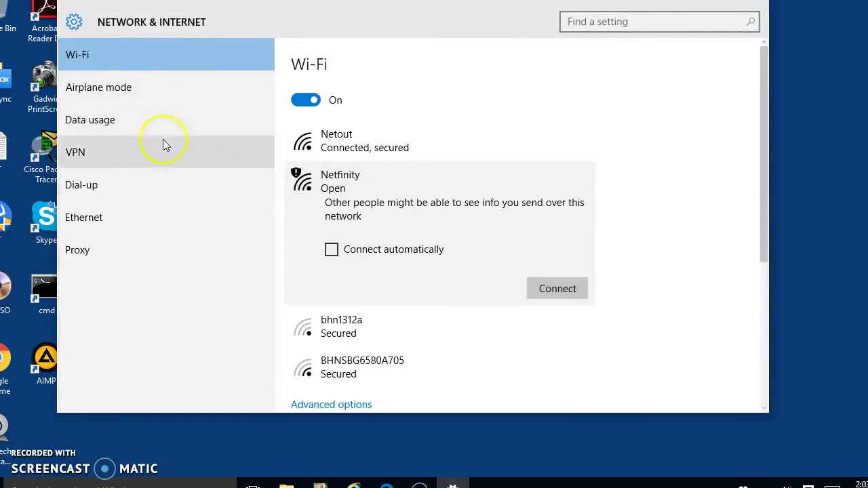
click(148, 219)
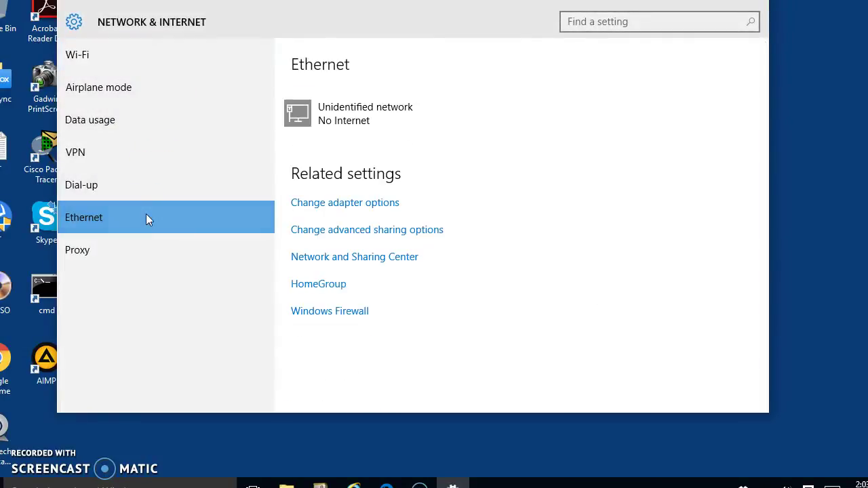
click(364, 203)
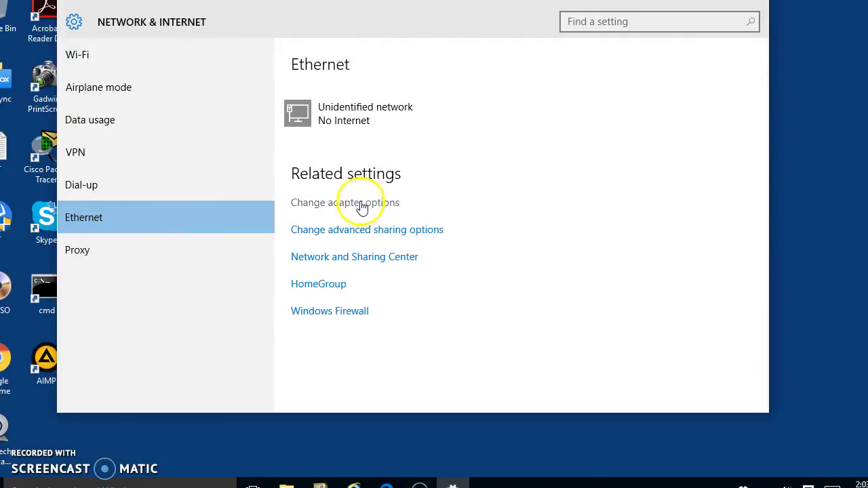
click(360, 211)
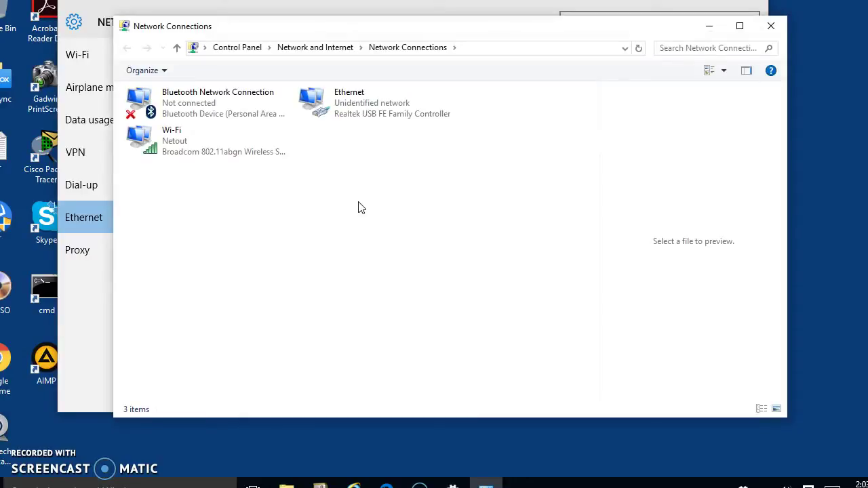
Open the Internet Protocol Version 4 (TCP/IPv4) properties of the Ethernet connection
click(361, 115)
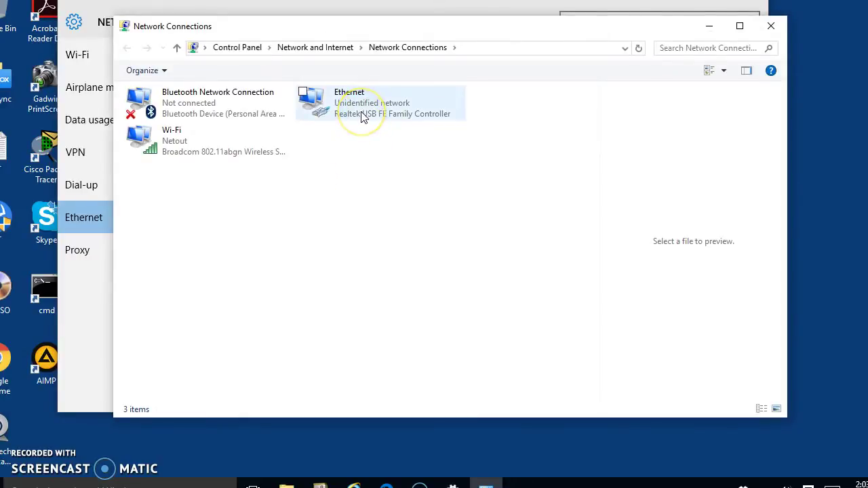
double_click(362, 116)
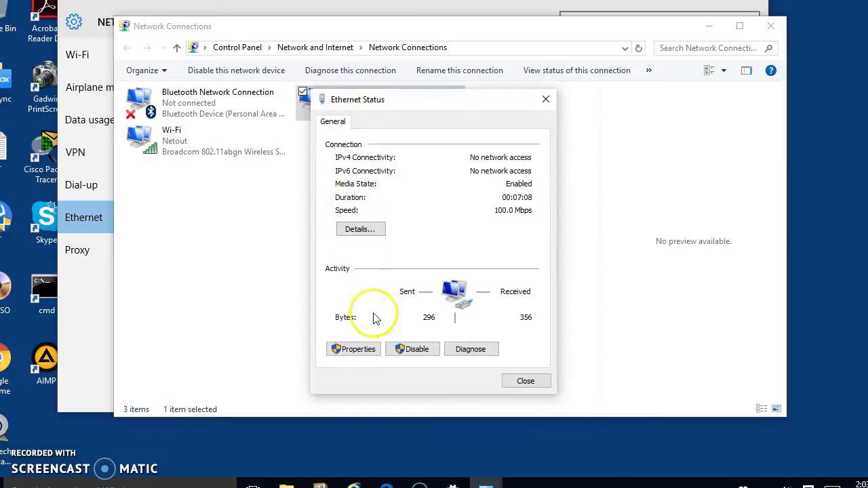
click(355, 350)
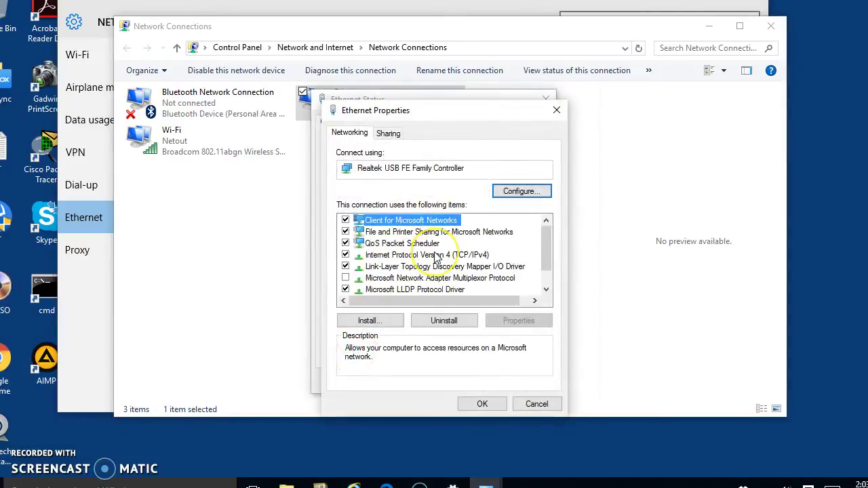
click(436, 256)
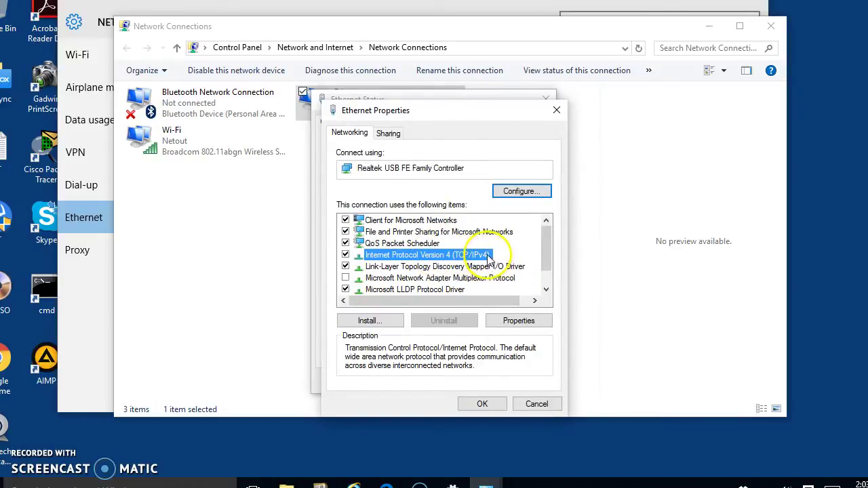
click(519, 323)
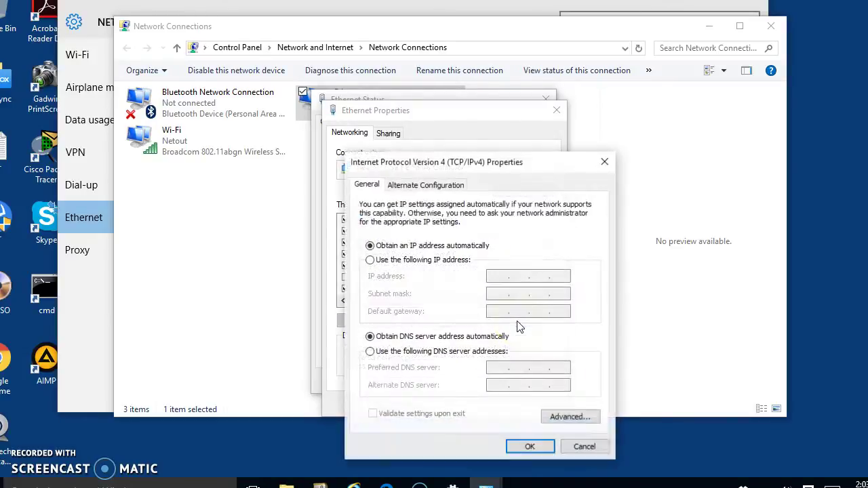
Assign the Ethernet adapter static IP address 192.168.110.11 with subnet mask 255.255.255.0, then apply it and close the connection windows
click(370, 259)
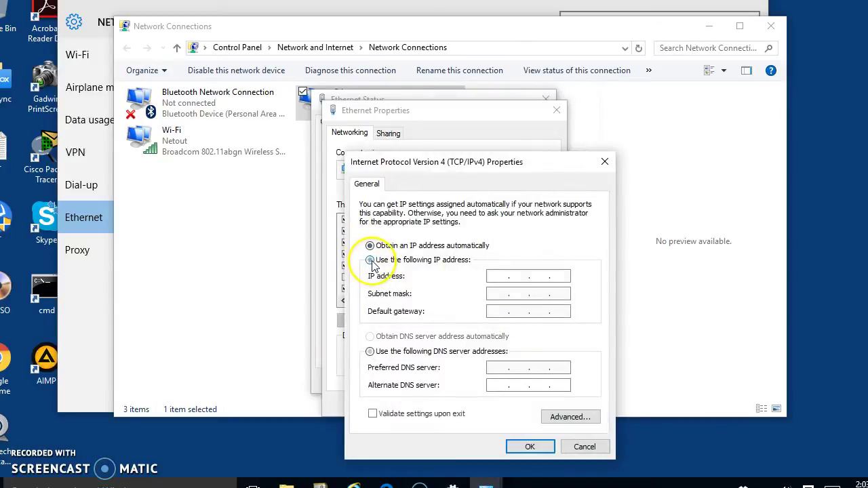
click(499, 276)
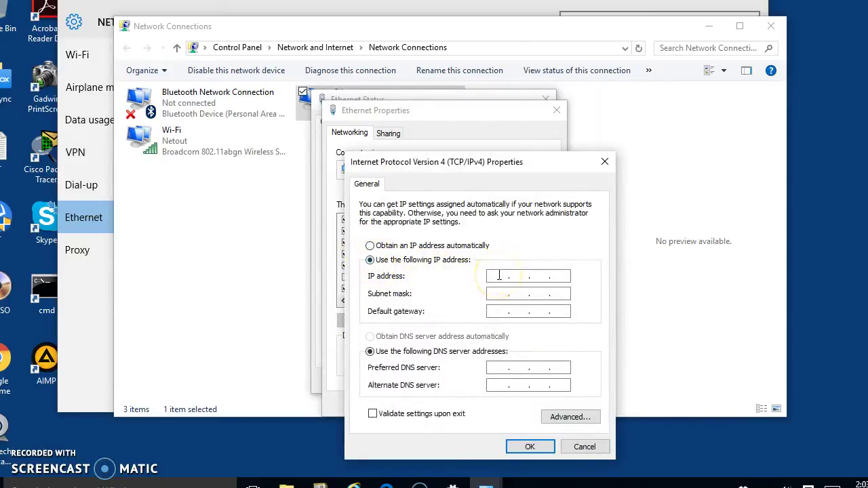
text(192 . 168 . 110 . 11)
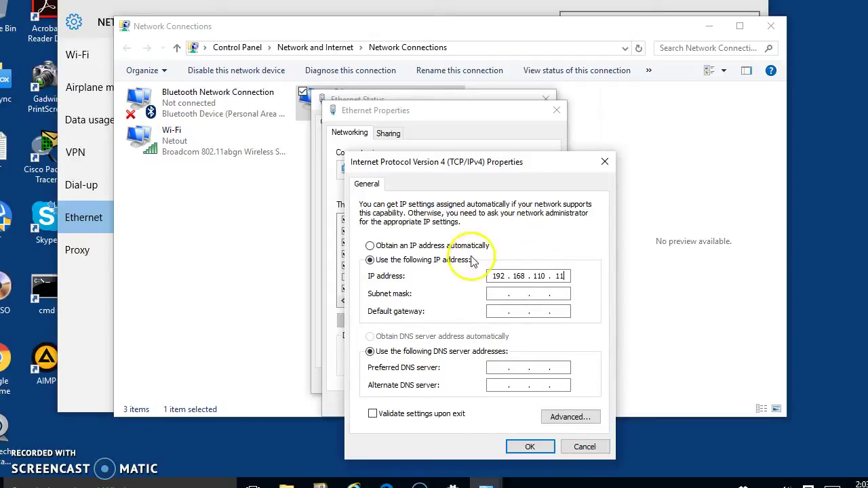
click(495, 292)
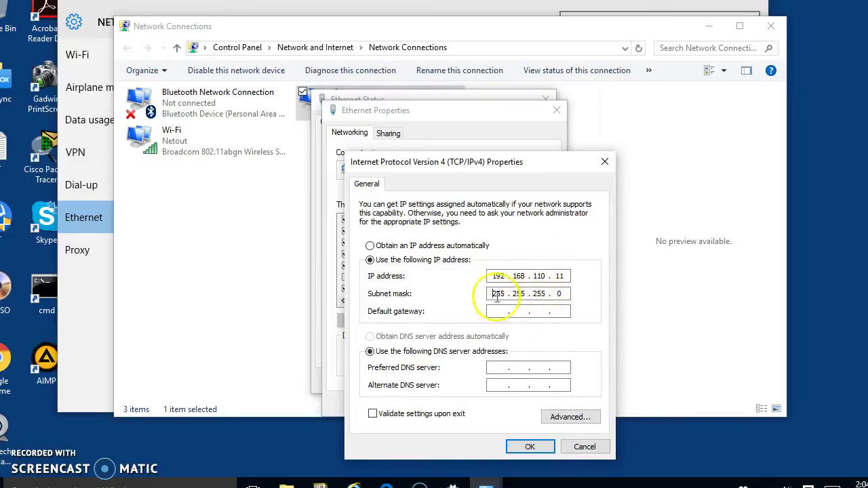
click(531, 447)
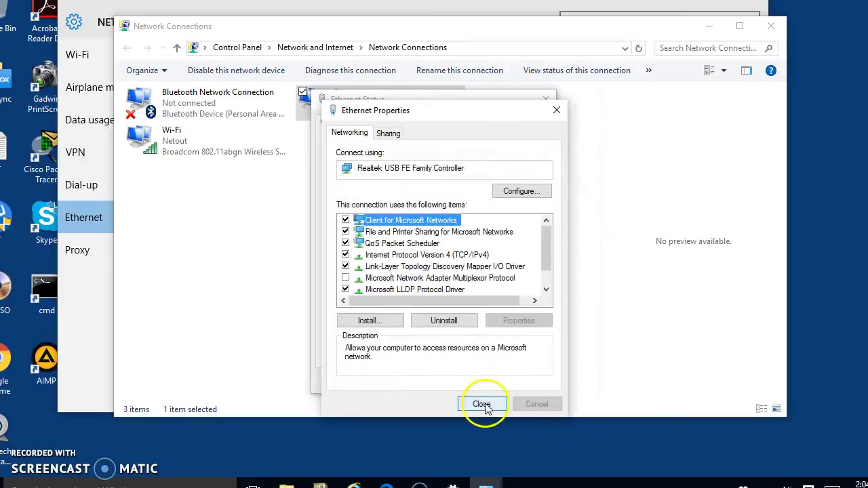
click(482, 403)
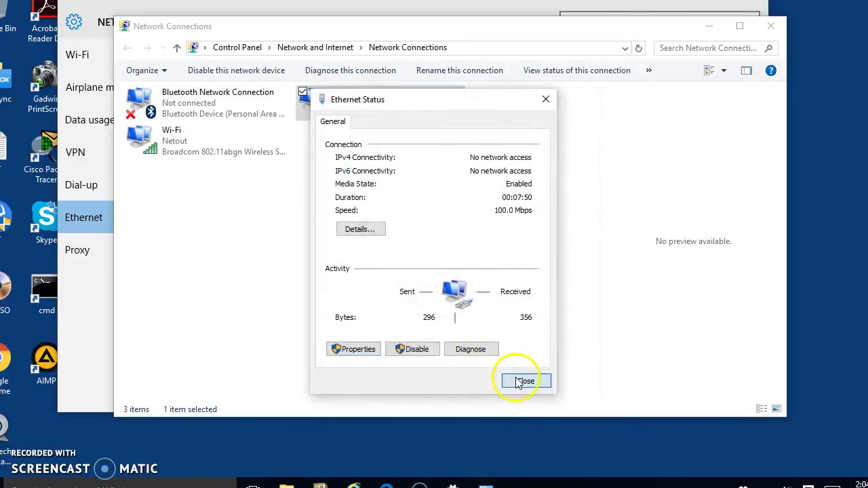
click(524, 380)
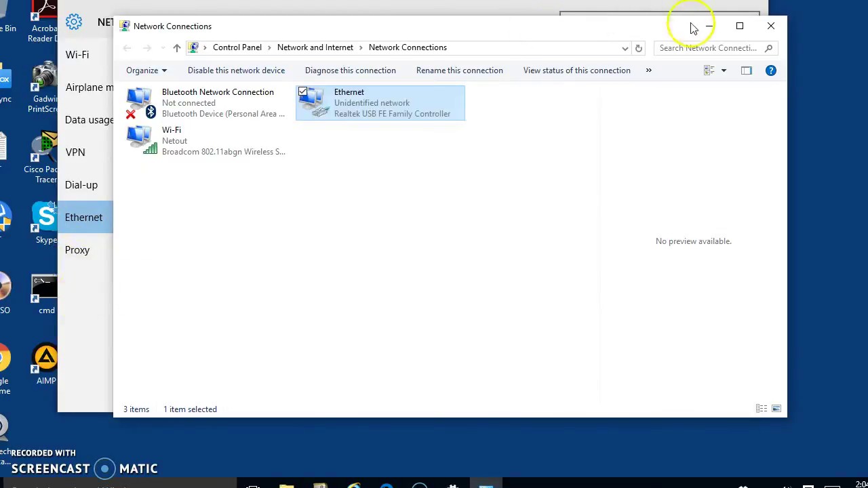
click(781, 30)
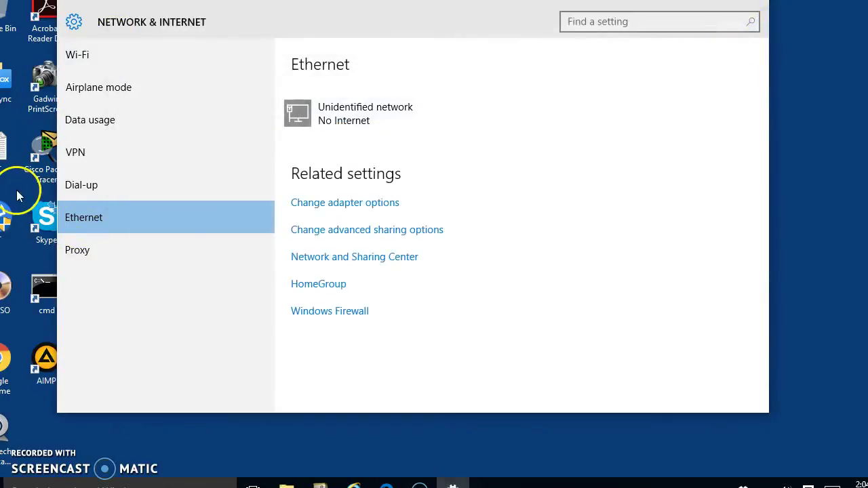
Open a Command Prompt and ping 192.168.110.10 to test the connection
double_click(42, 285)
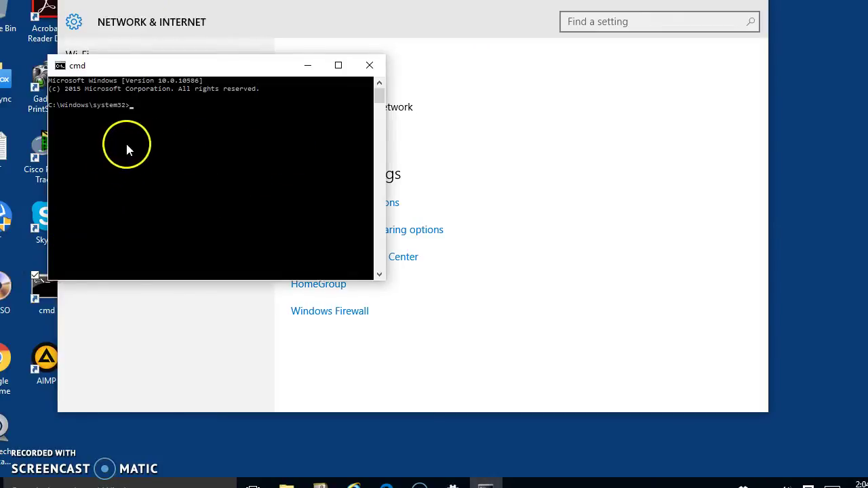
click(12, 483)
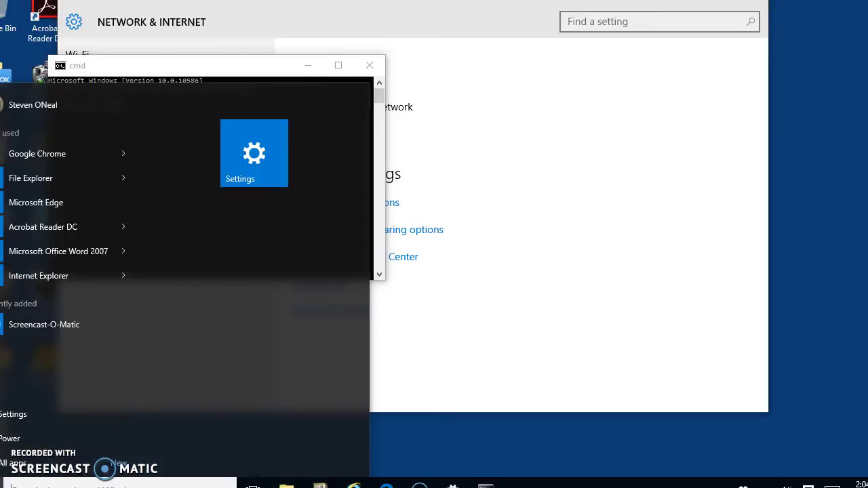
text(cmd)
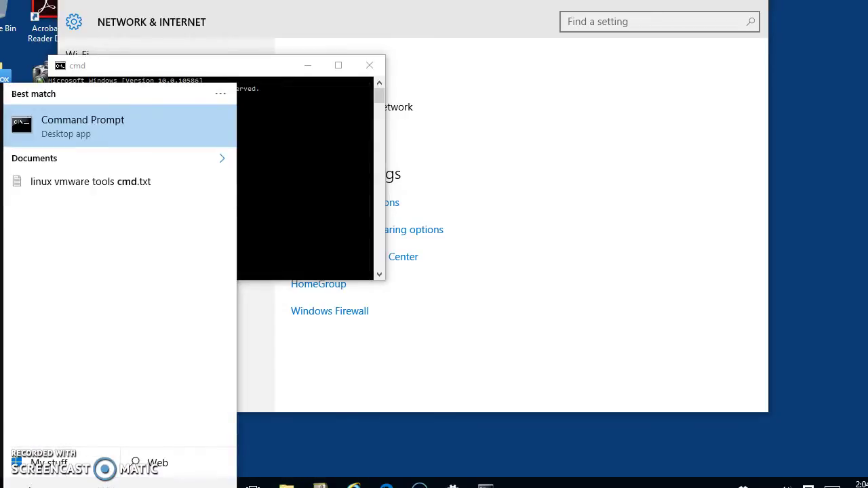
click(80, 130)
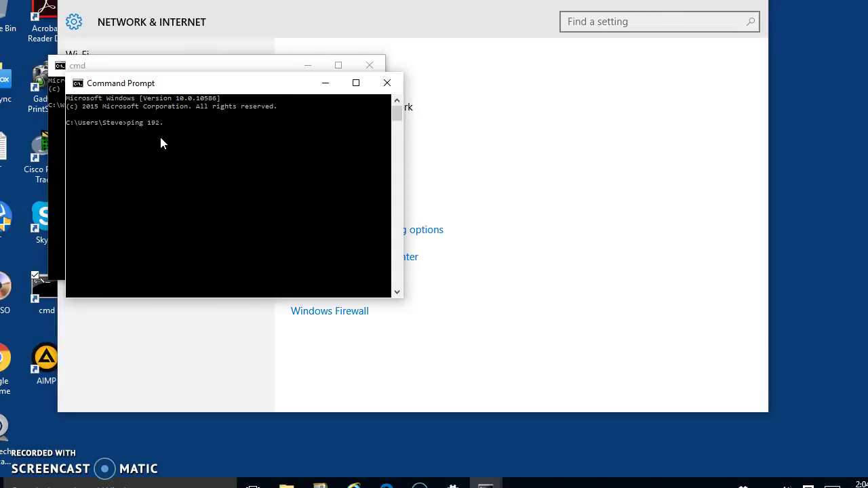
key(BackSpace)
text(110.10)
key(Return)
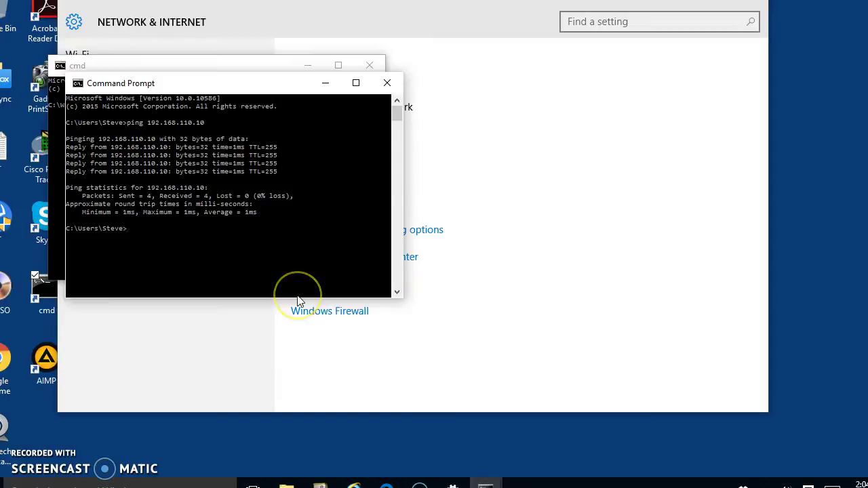
Exit the Command Prompt and close the other command window
text(exit)
key(Return)
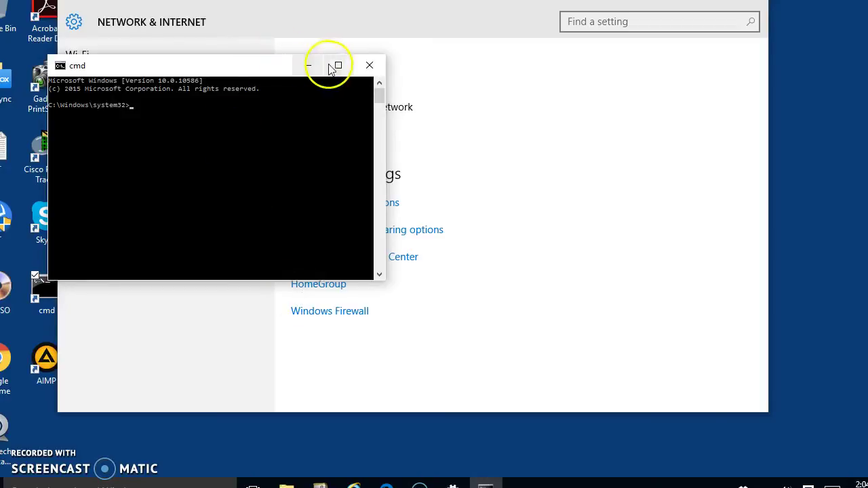
click(370, 66)
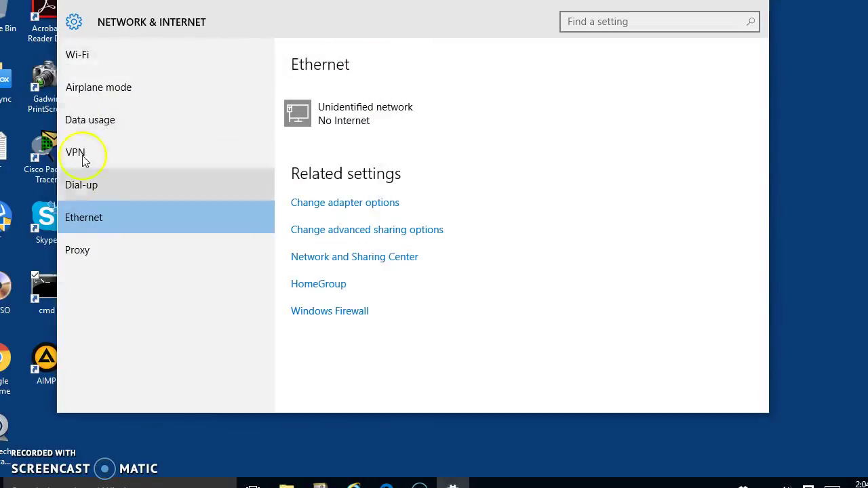
double_click(11, 363)
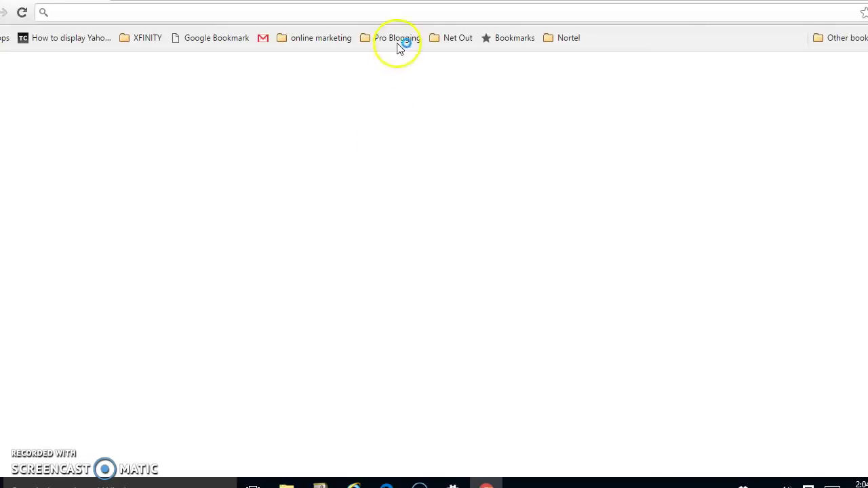
click(485, 12)
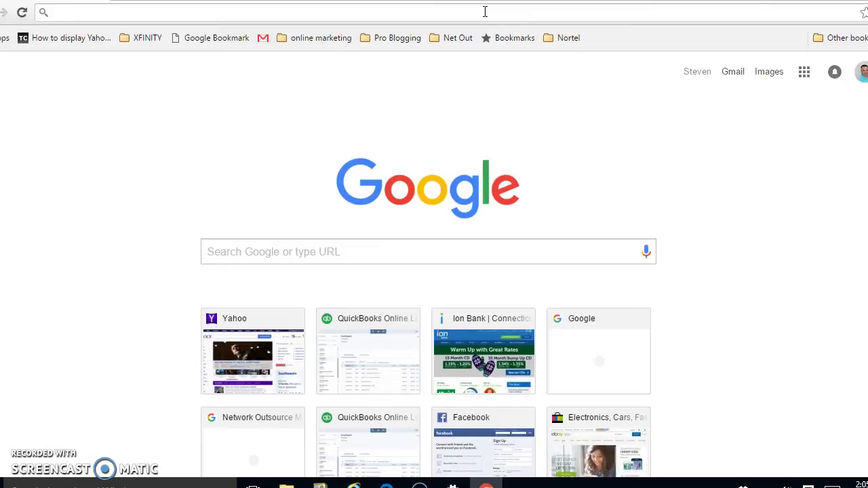
text(http://)
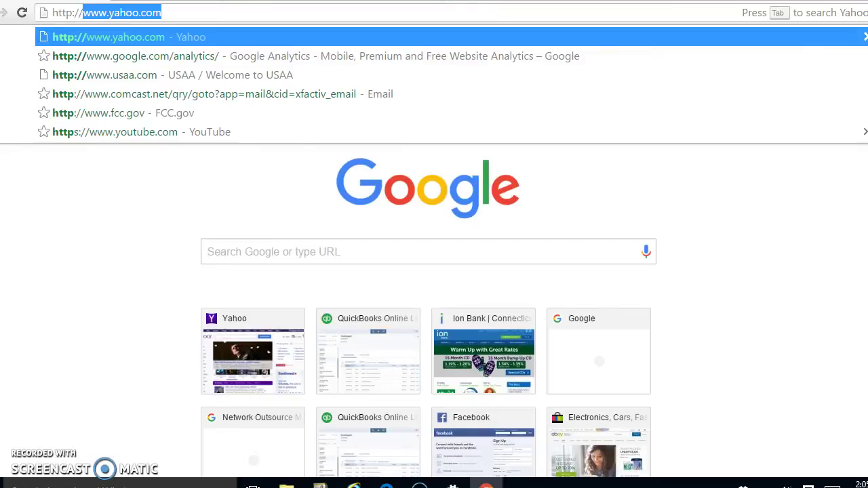
text(192.168)
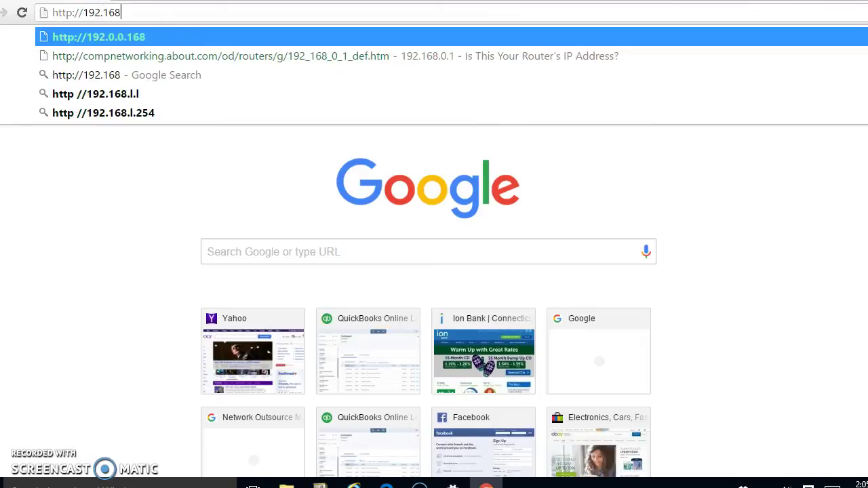
text(.)
text(110.10)
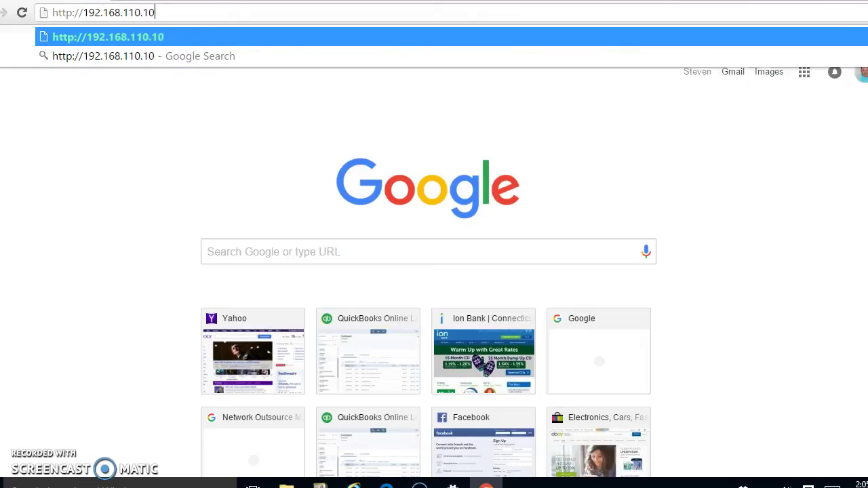
key(Return)
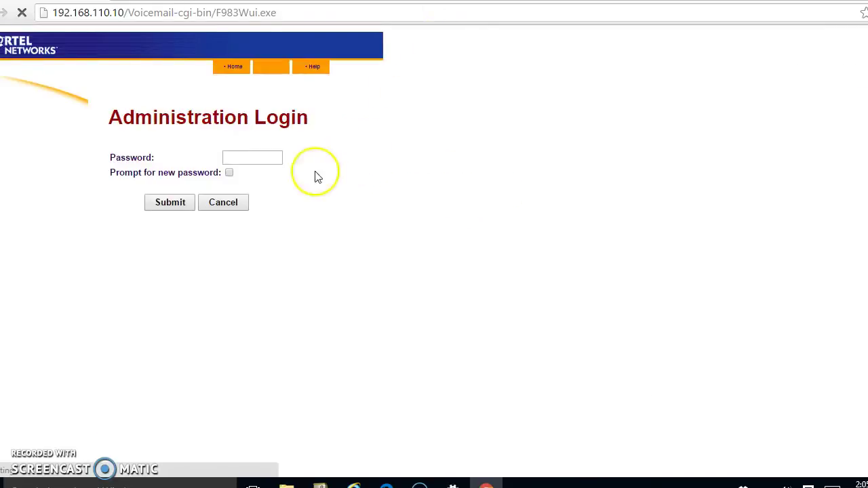
click(241, 157)
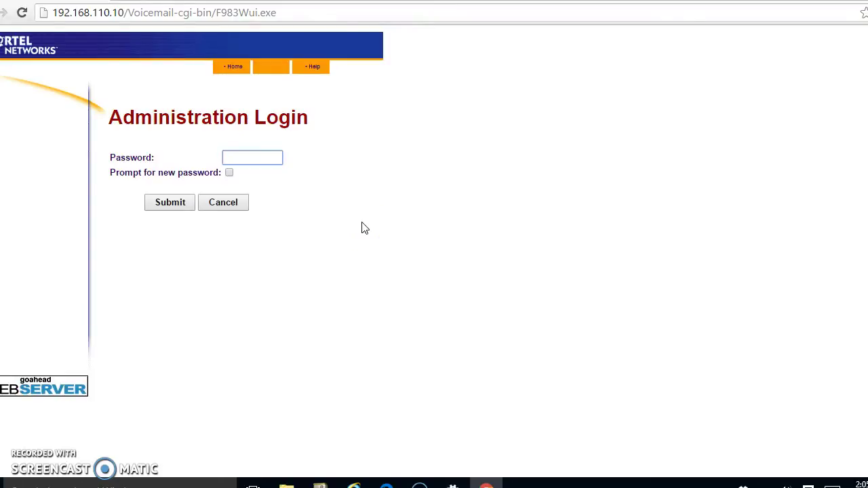
Try to log in to the voicemail administration by submitting the administrator password, and dismiss the resulting alert
text(****)
click(171, 201)
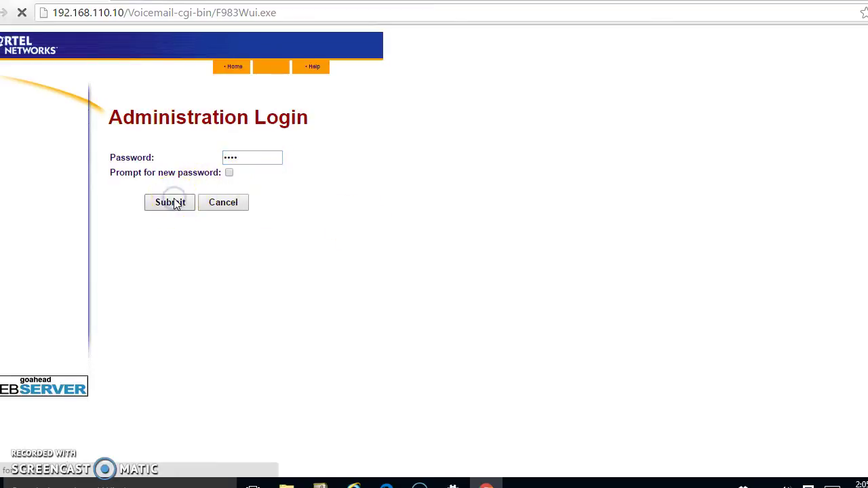
click(269, 156)
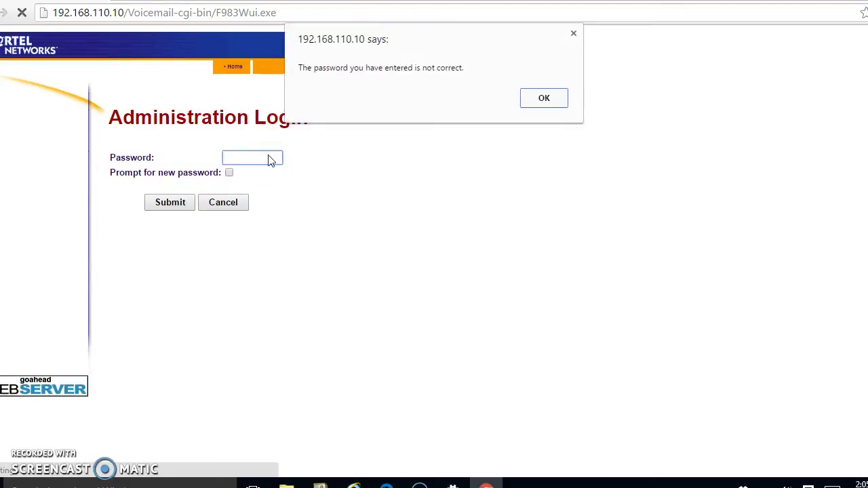
click(542, 98)
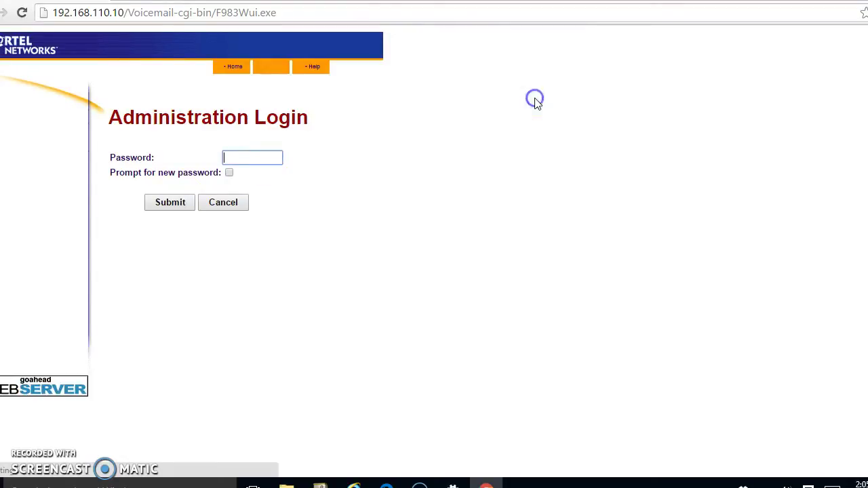
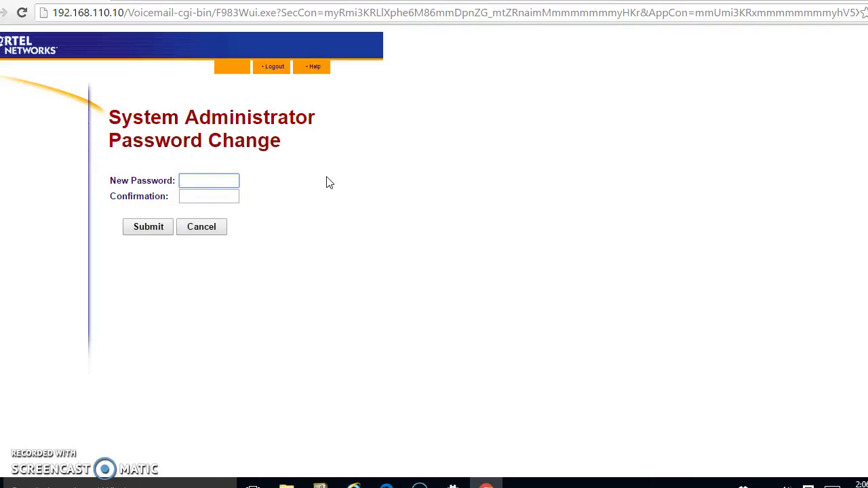
Enter a new system administrator password, repeat it in the confirmation field and submit the password change
text(*******)
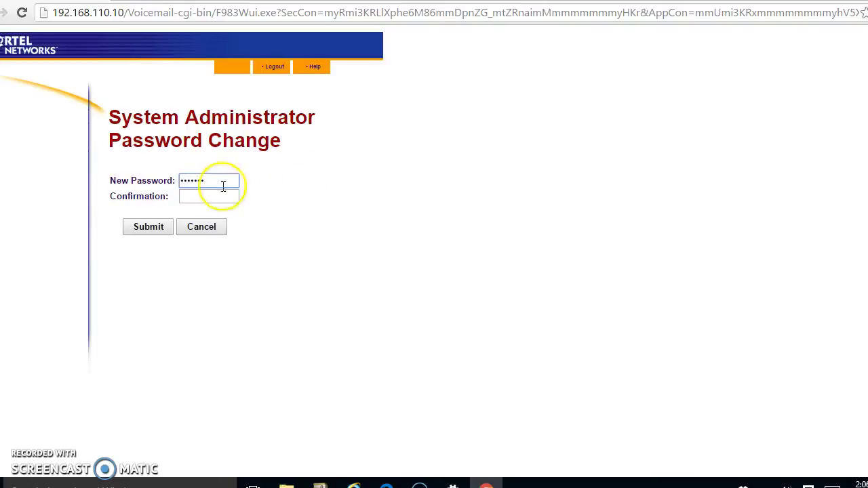
click(211, 196)
text(**)
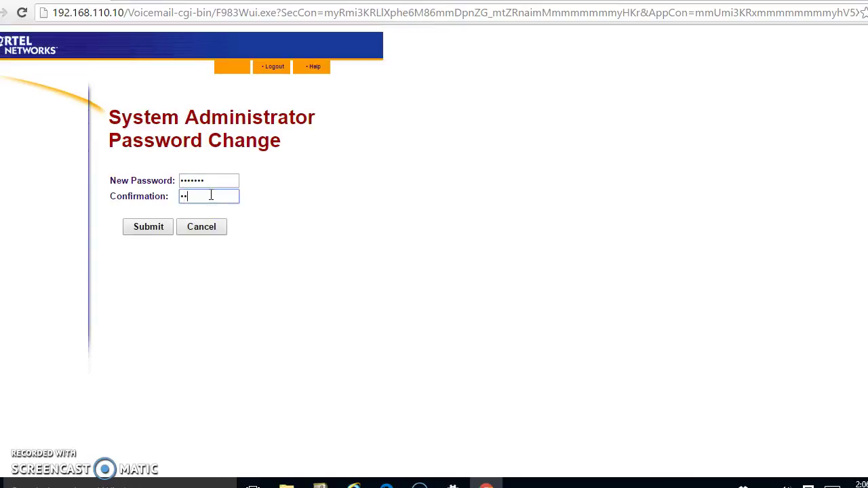
text(*****)
click(146, 227)
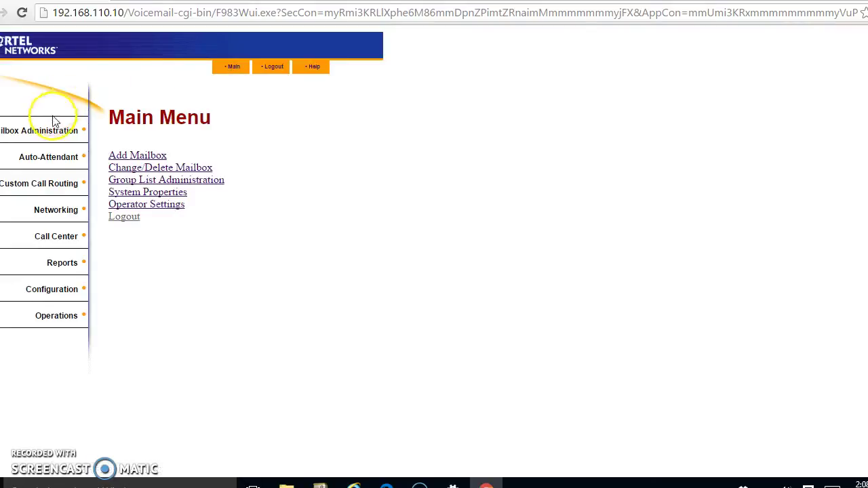
Open the Unit Address/Identification configuration and set the unit's host name or IP address to 192.168.0.112
click(61, 297)
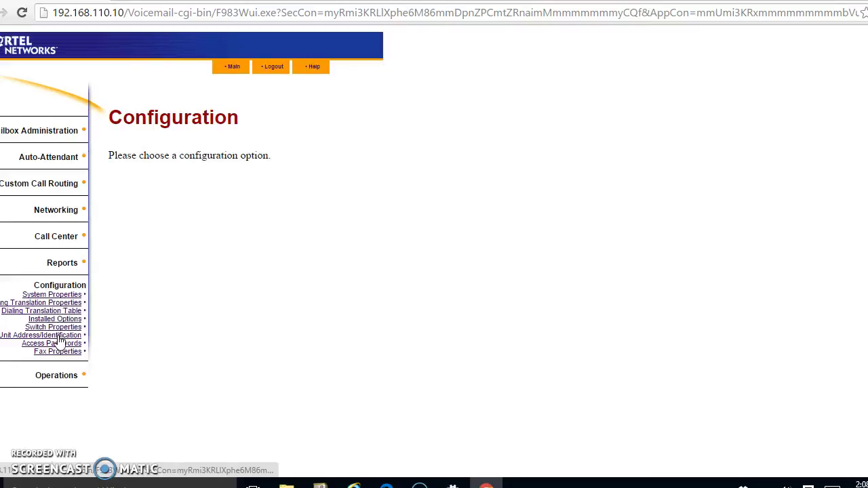
click(60, 335)
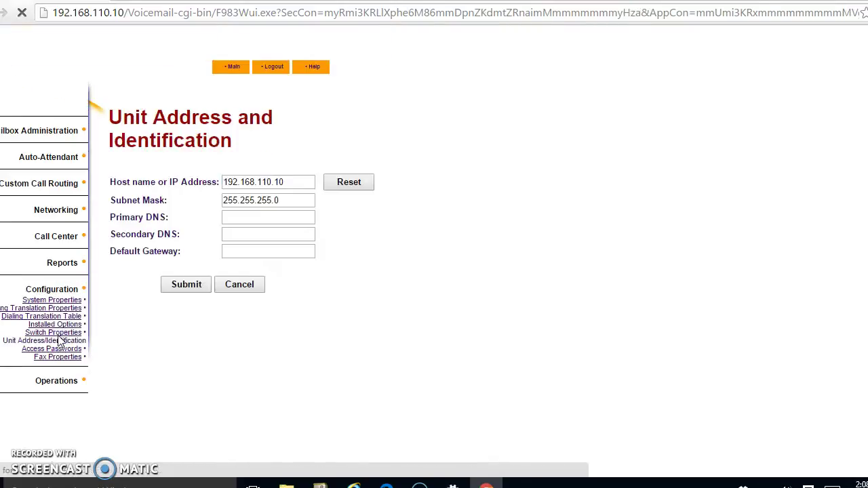
click(297, 185)
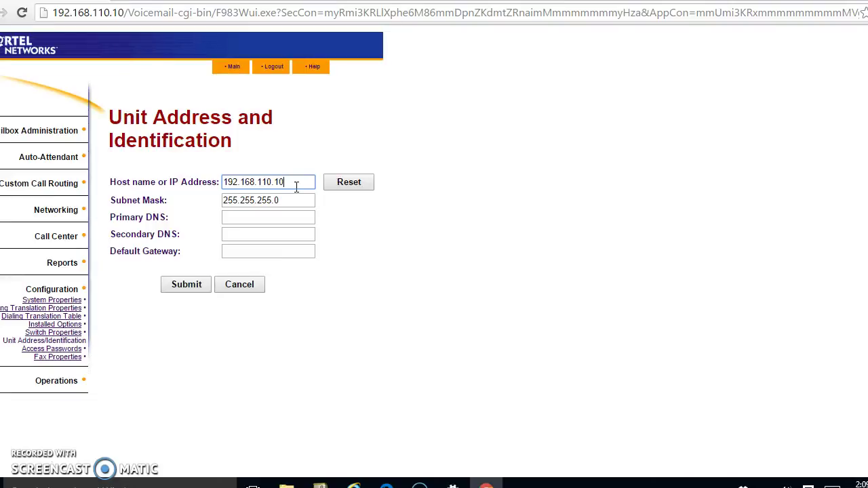
key(BackSpace)
key(BackSpace)
key(BackSpace)
key(BackSpace)
key(BackSpace)
key(BackSpace)
text(0.112)
Set the primary DNS to 8.8.8.8 and the default gateway to 192.168.0.1, submit the unit address settings and dismiss the alert
click(286, 219)
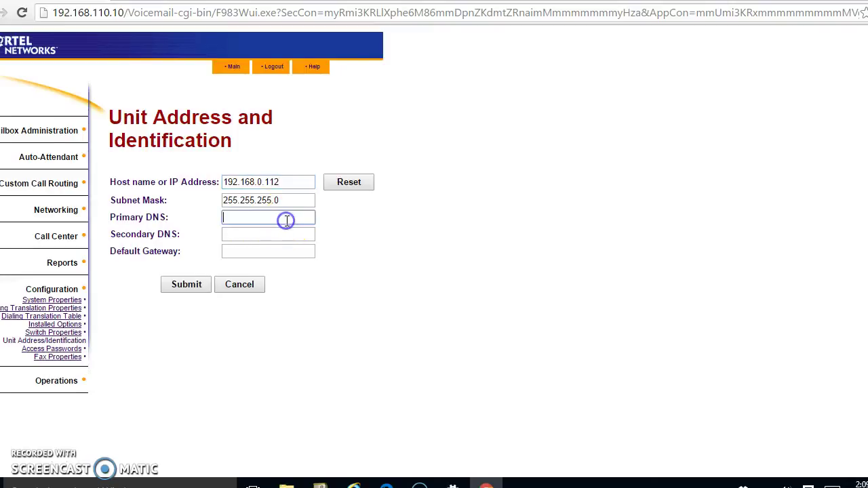
text(8.8.8.8)
click(285, 234)
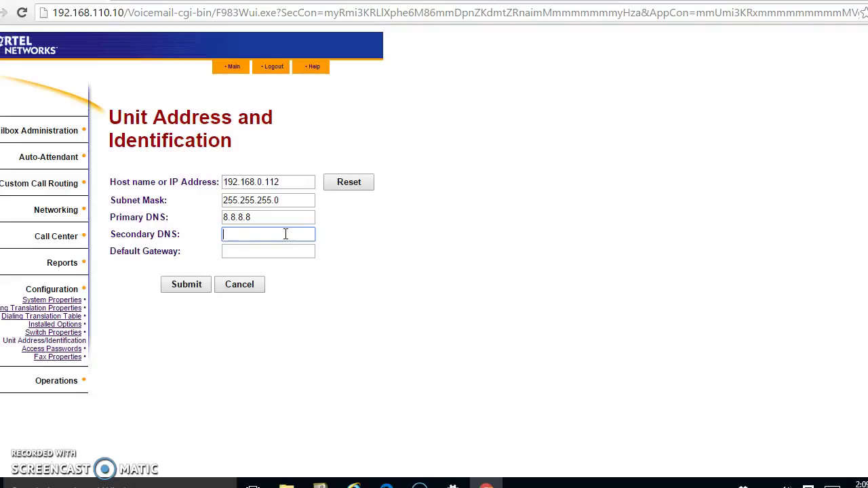
click(276, 251)
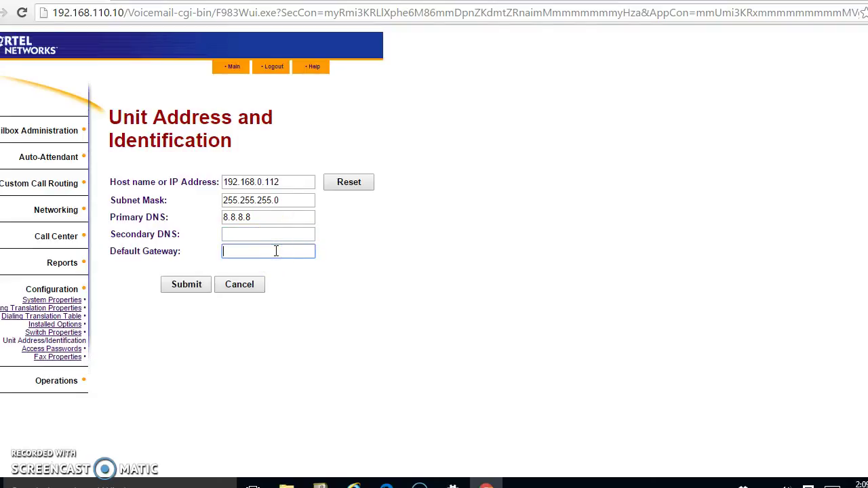
text(192.168.0.1)
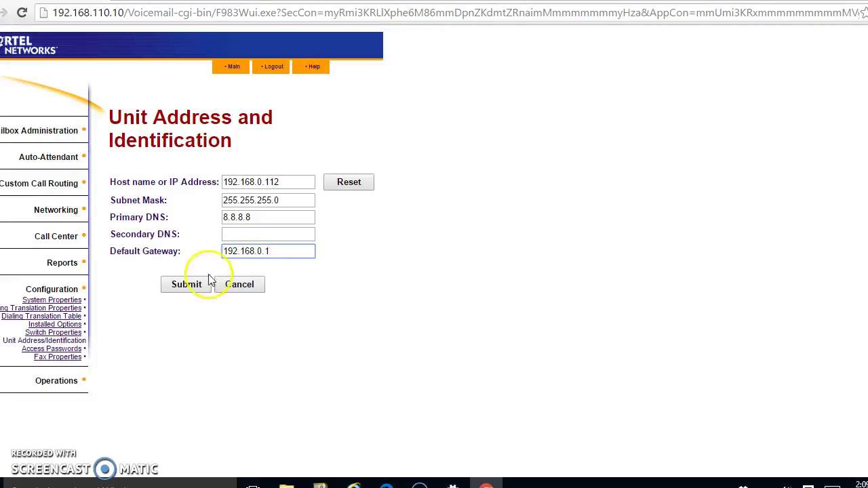
click(187, 284)
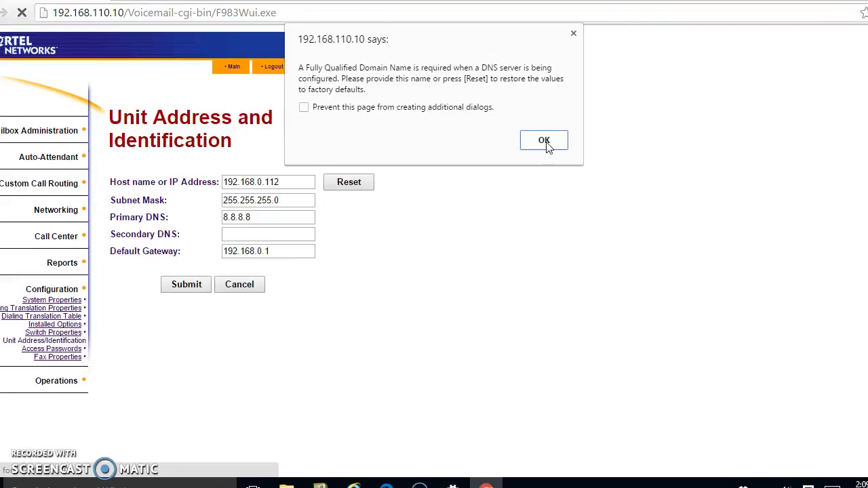
click(544, 141)
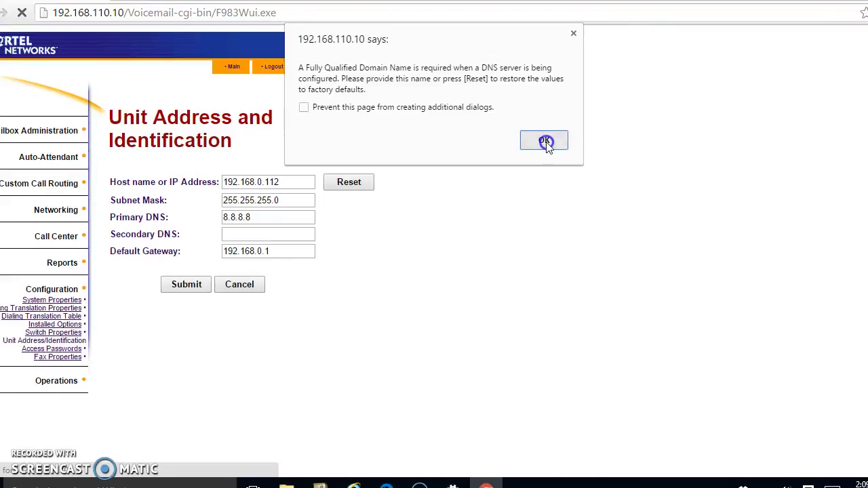
Clear the primary DNS entry and submit the unit address settings again
click(298, 217)
key(BackSpace)
key(BackSpace)
key(BackSpace)
key(BackSpace)
key(BackSpace)
key(BackSpace)
key(BackSpace)
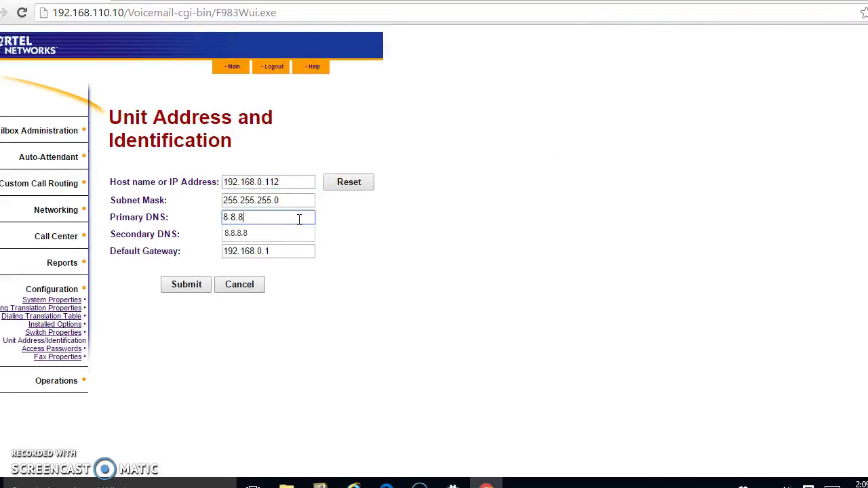
click(181, 287)
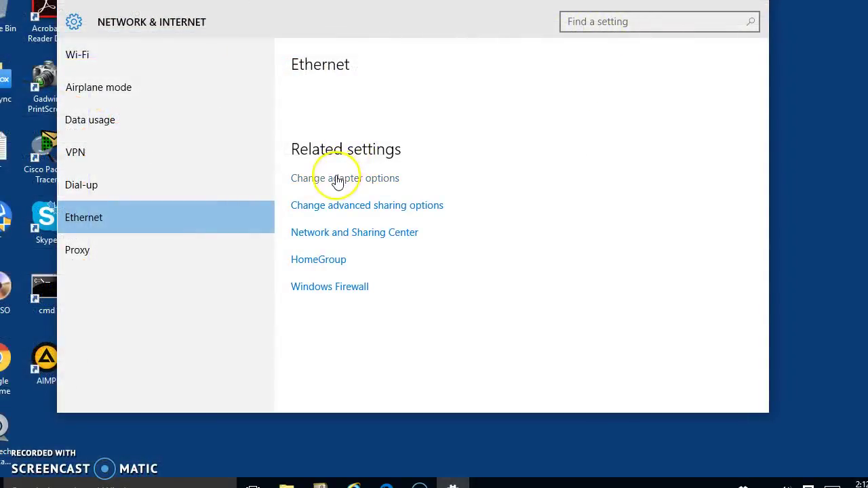
In the Windows network settings, open the Ethernet adapter's Internet Protocol Version 4 (TCP/IPv4) properties
click(337, 180)
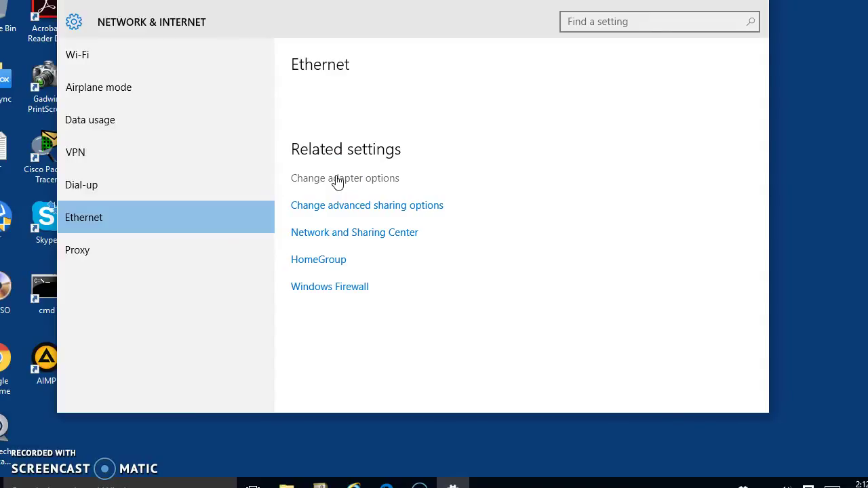
click(325, 181)
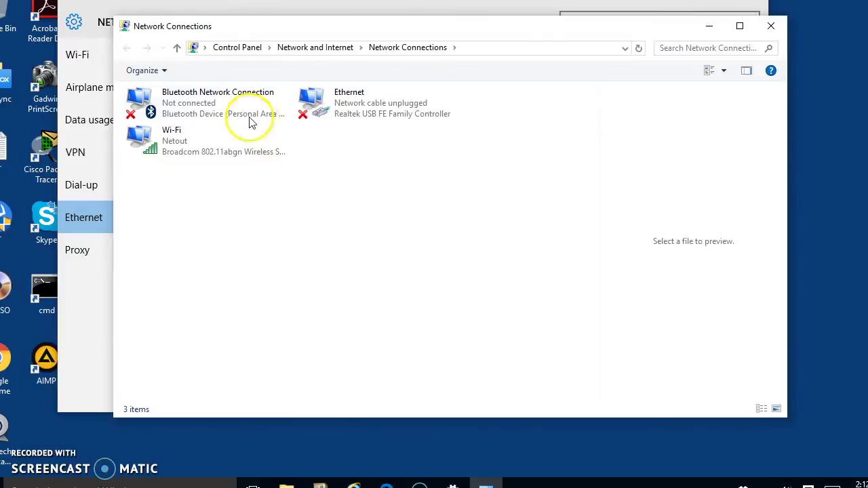
click(364, 113)
click(364, 113)
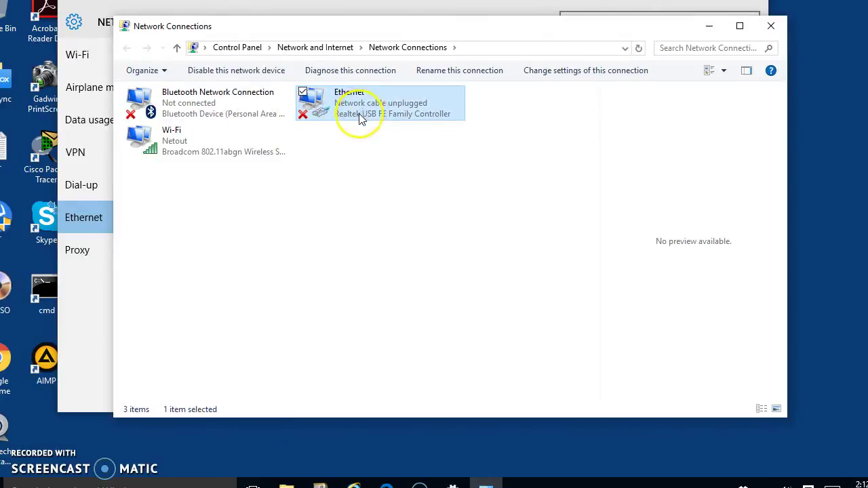
double_click(359, 113)
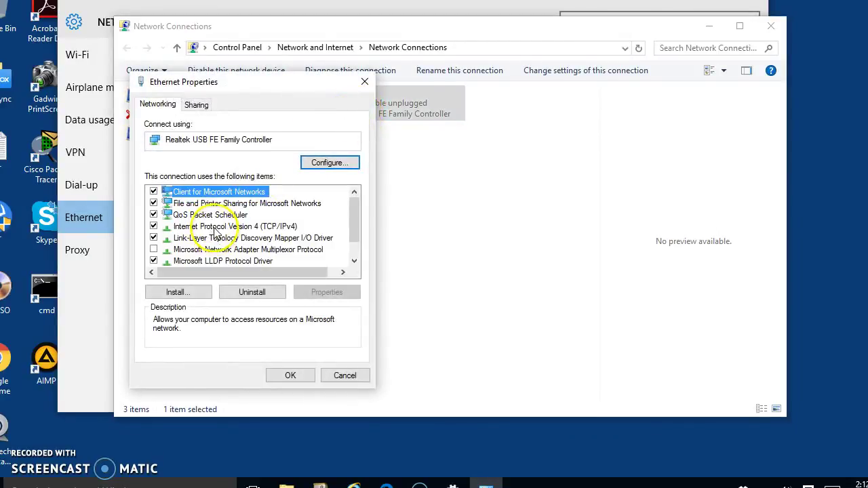
click(215, 226)
click(321, 291)
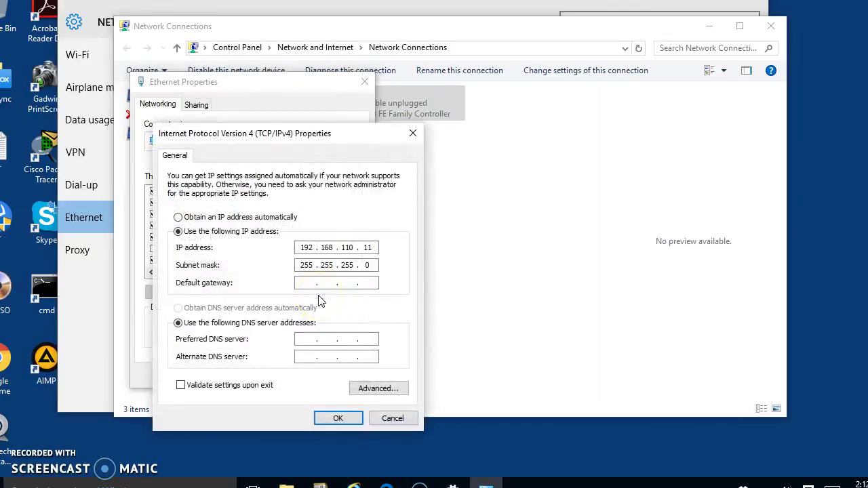
Set the Ethernet adapter to obtain its IP address and DNS server address automatically, apply it and close the connection windows
click(191, 217)
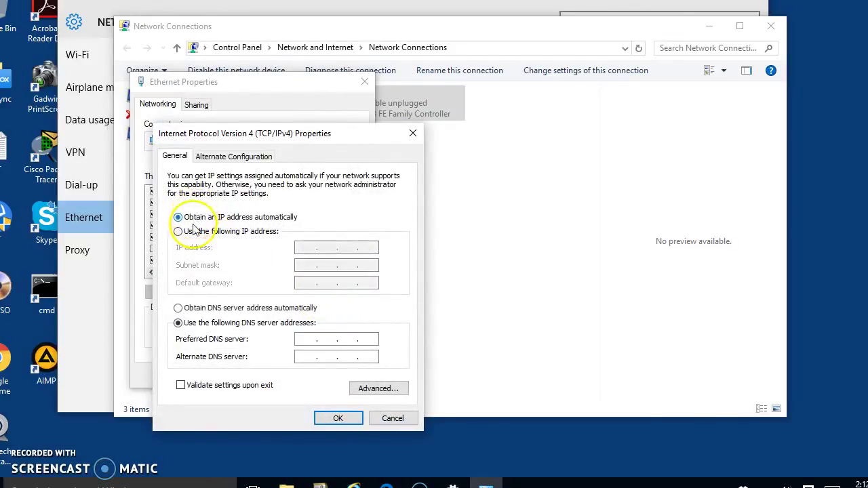
click(179, 308)
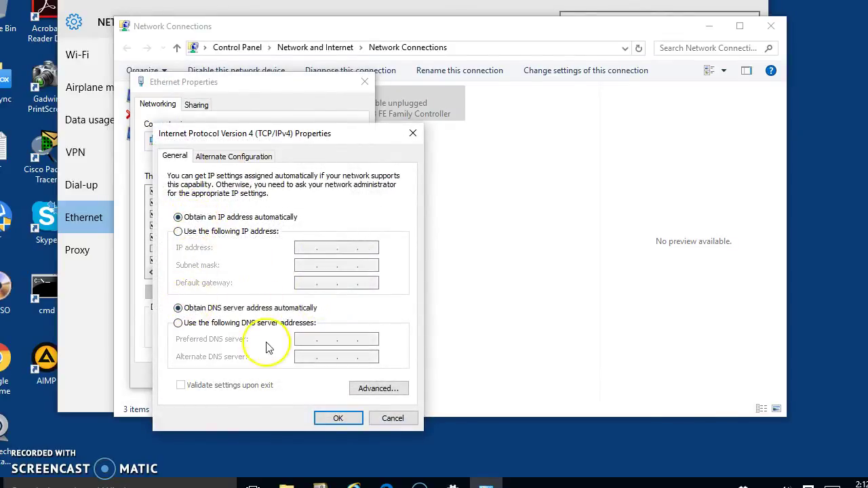
click(329, 417)
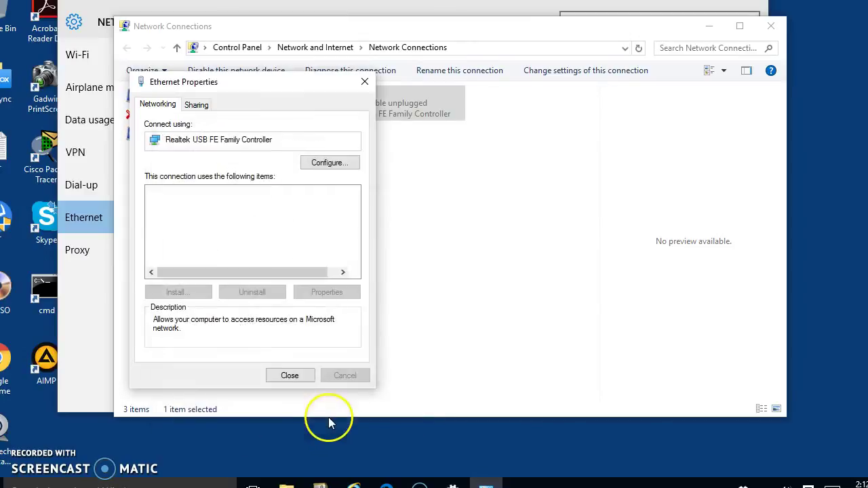
click(289, 376)
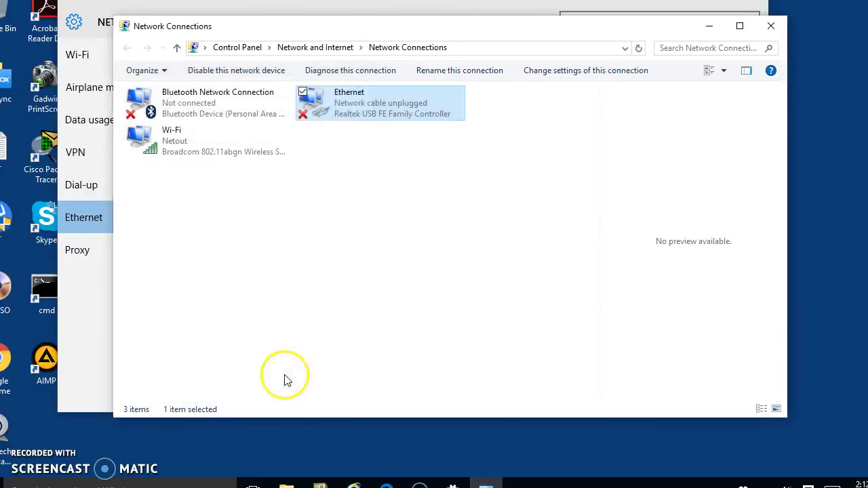
click(771, 25)
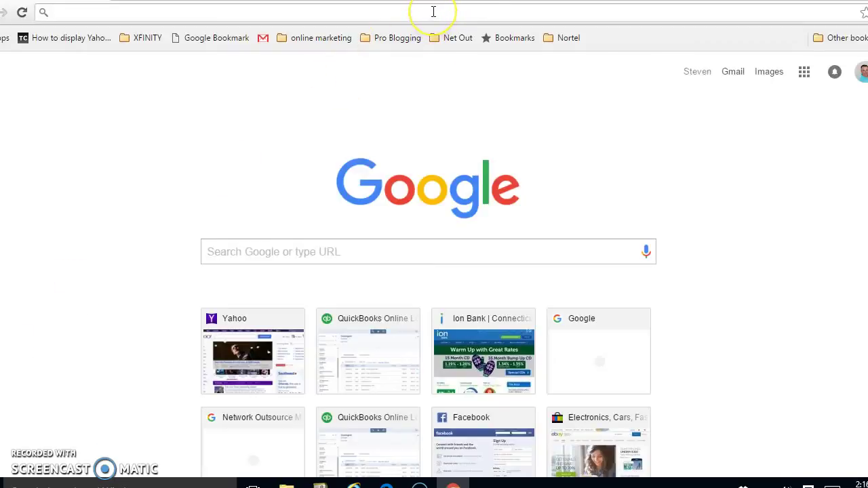
click(433, 12)
text(http://)
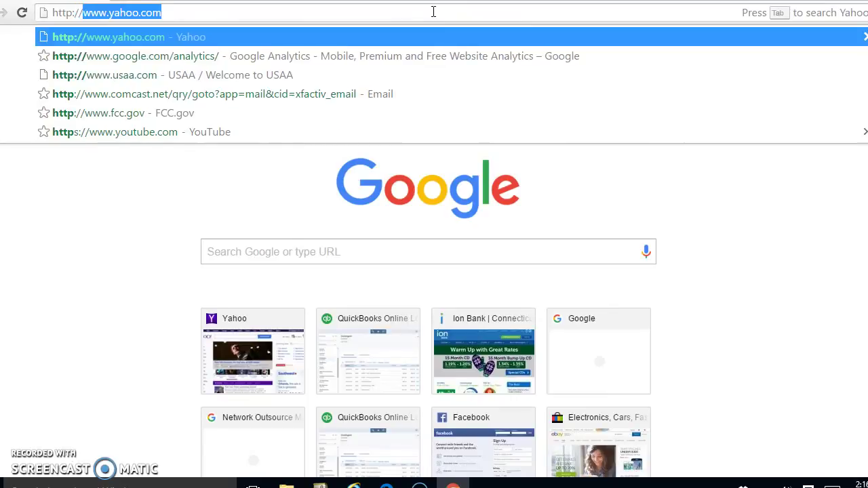
text(192.168.0)
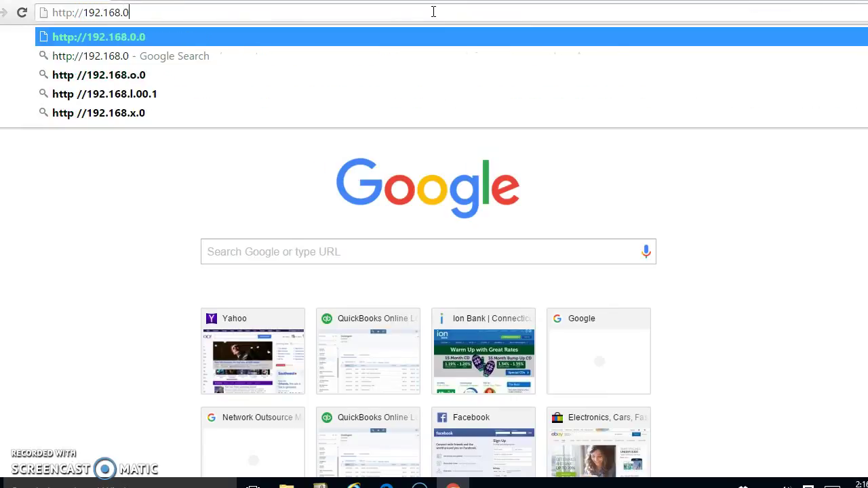
text(.1112)
key(BackSpace)
key(BackSpace)
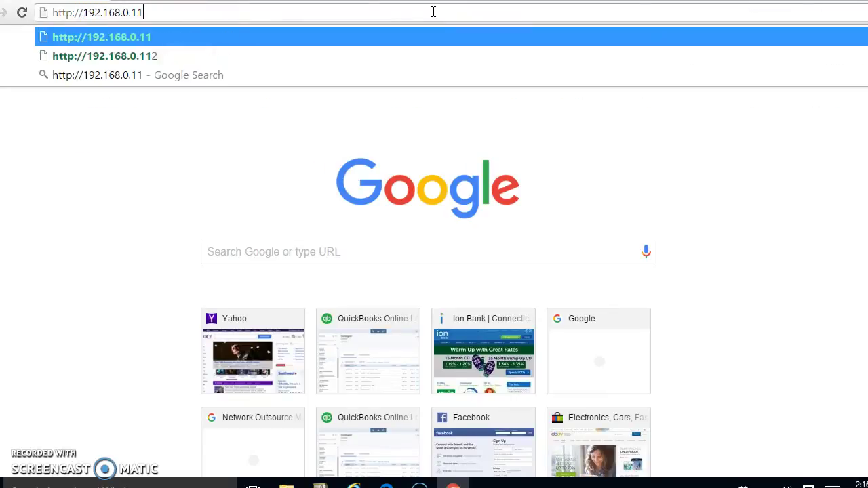
text(2)
key(Return)
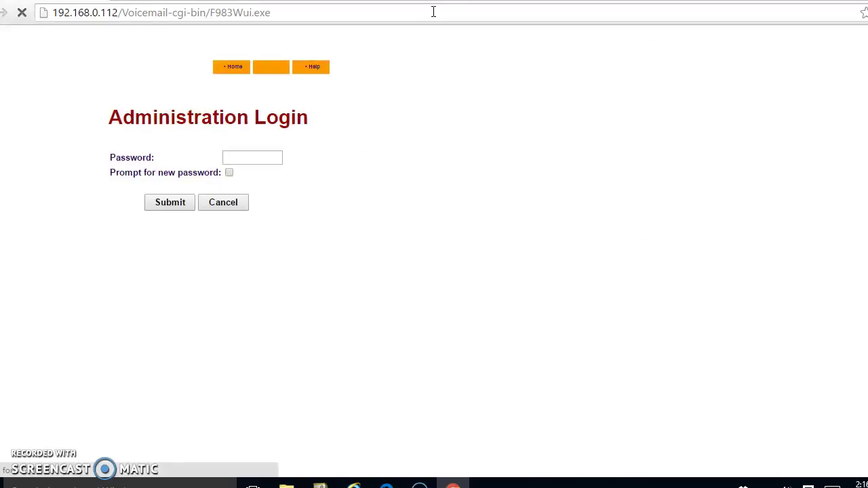